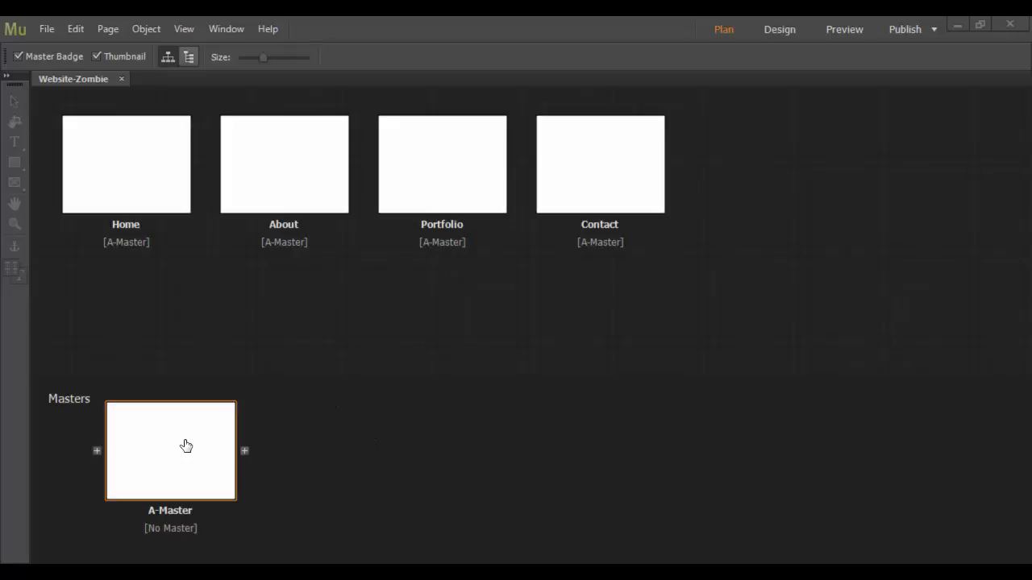
Open the A-Master page for editing and add two new layers to it.
double_click(181, 448)
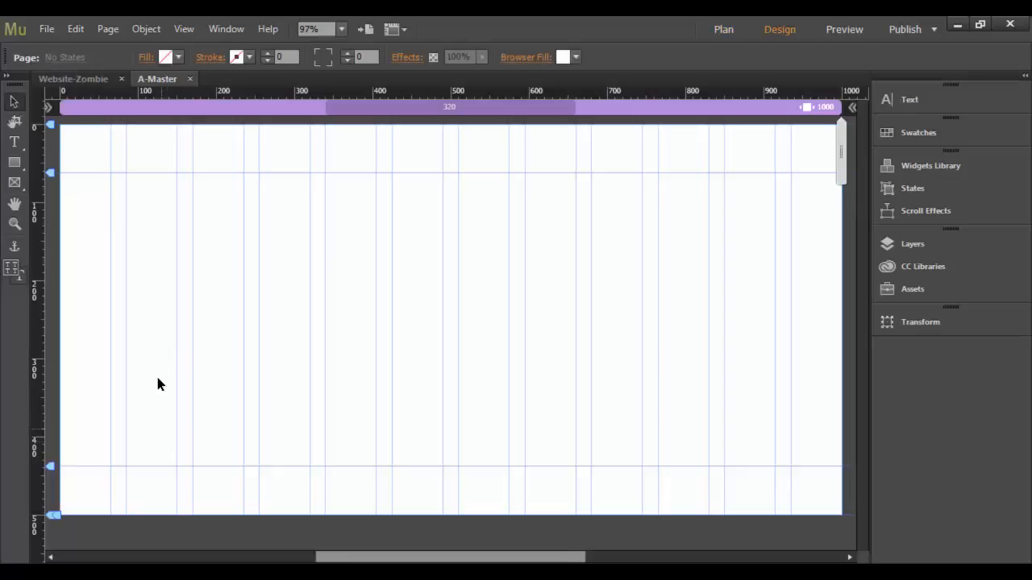
click(914, 243)
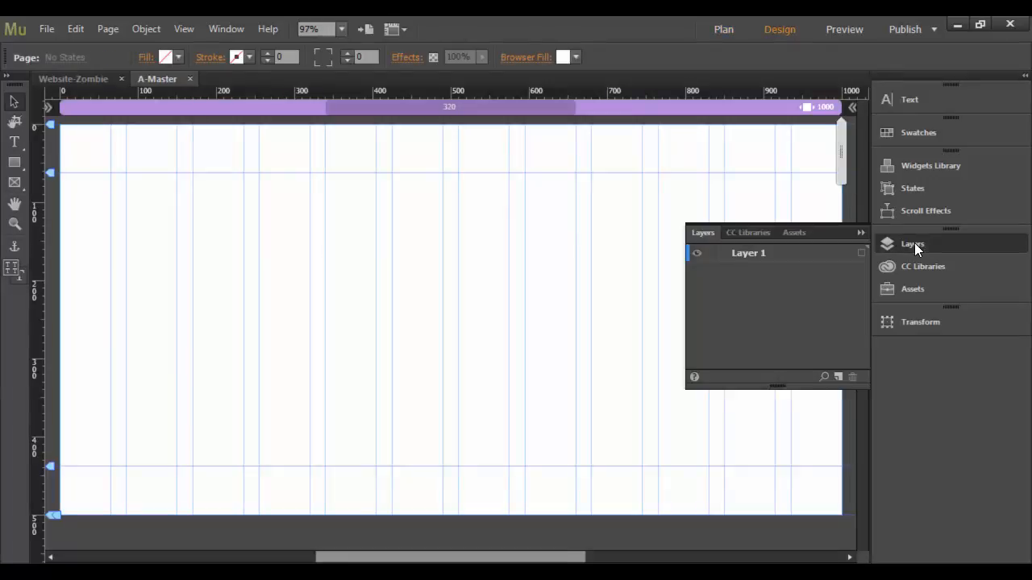
click(914, 242)
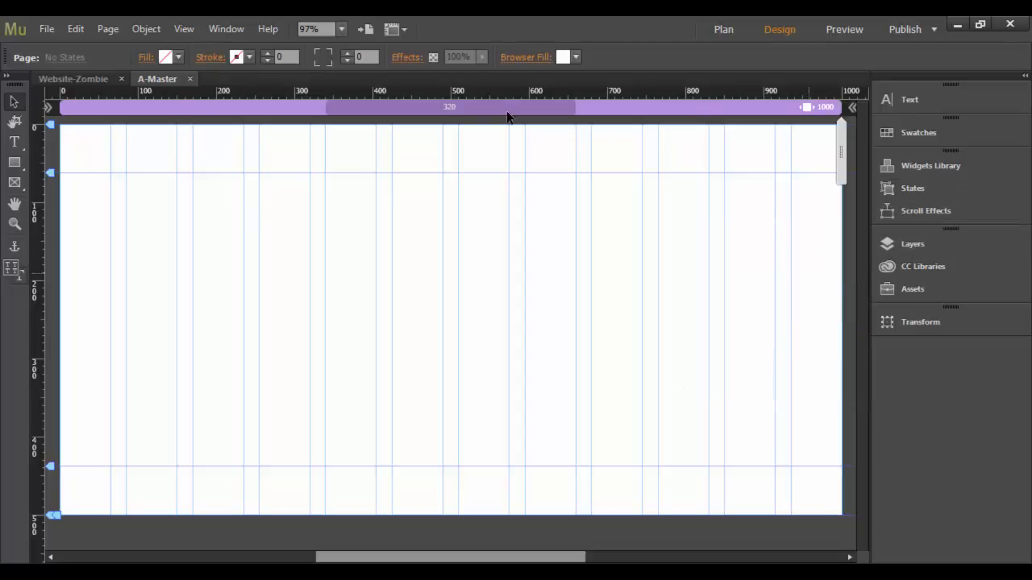
click(220, 29)
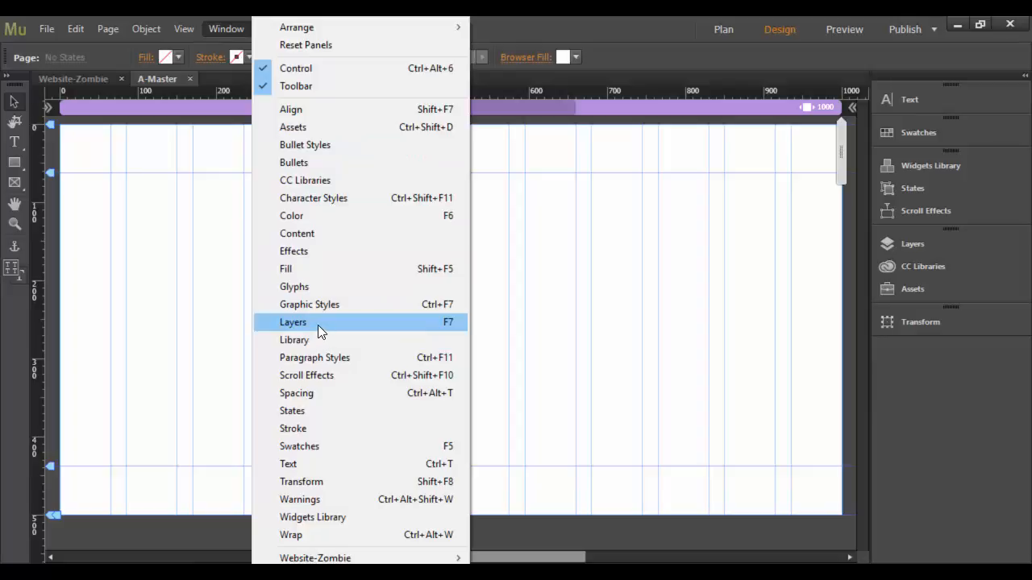
click(925, 242)
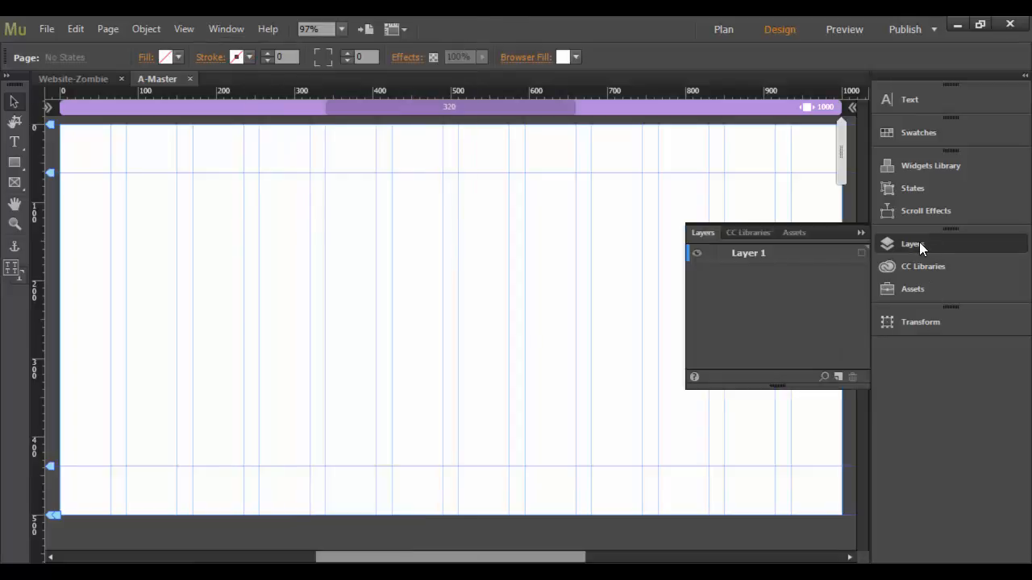
click(839, 377)
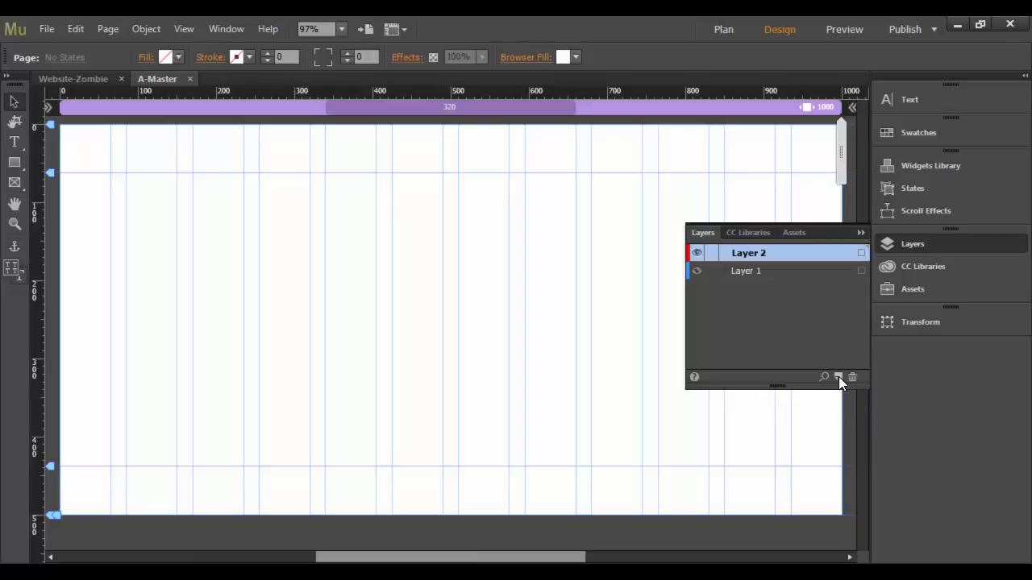
click(839, 376)
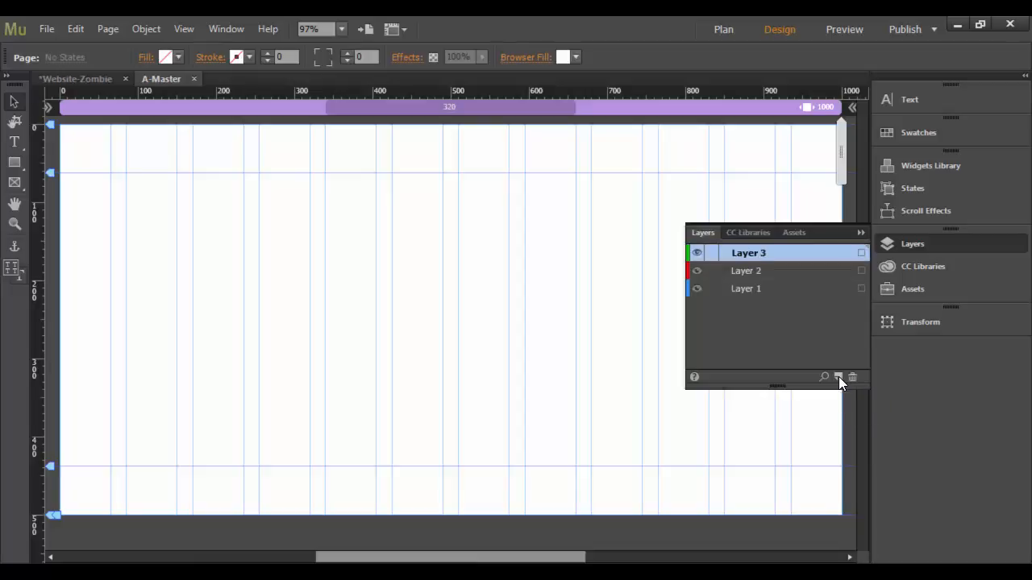
Rename Layer 3 as Header.
double_click(758, 256)
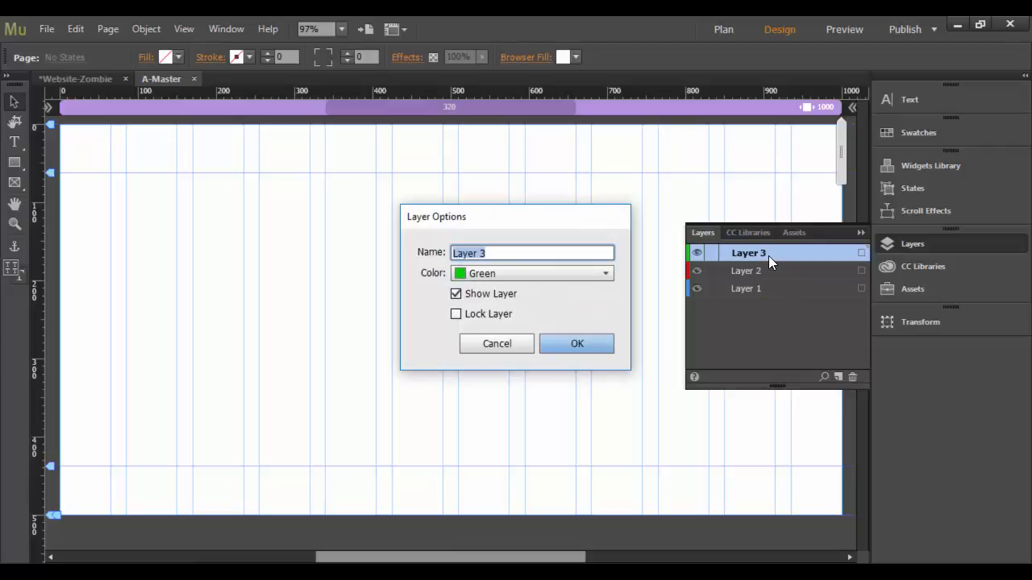
text(Header)
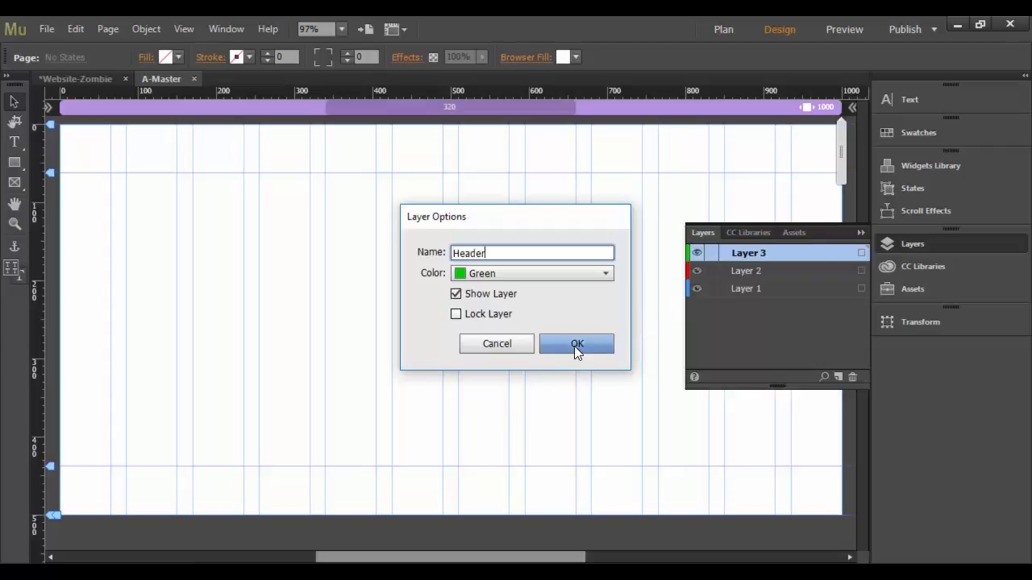
click(575, 345)
Rename Layer 2 as MainContent.
click(745, 273)
double_click(745, 273)
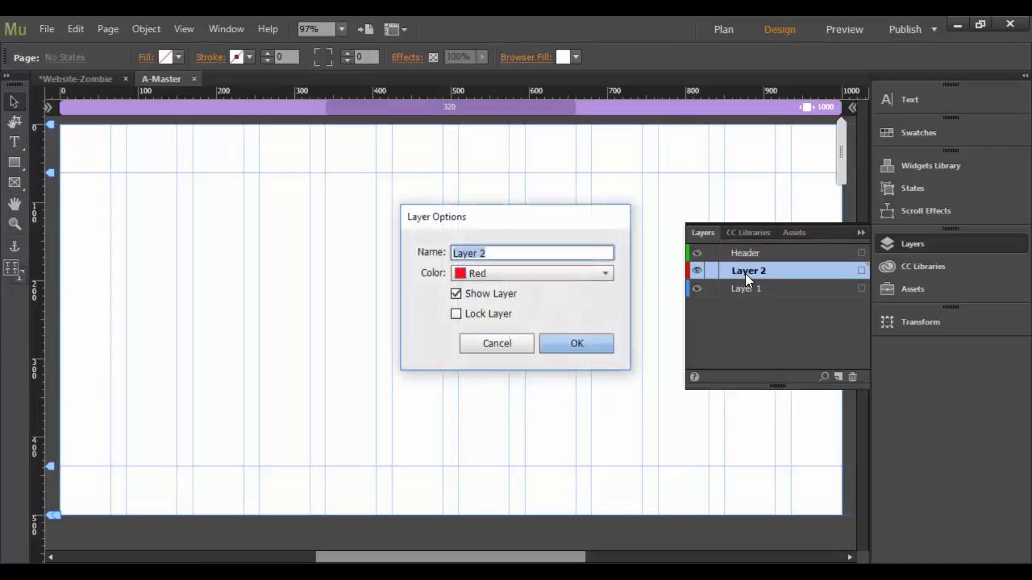
text(m)
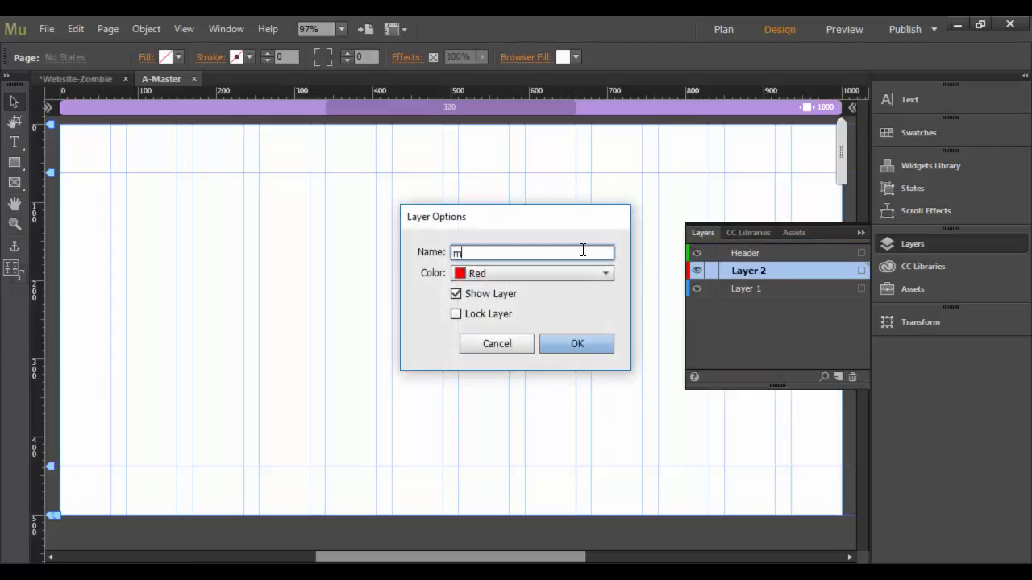
text(a)
key(BackSpace)
key(BackSpace)
text(MainContent)
click(581, 349)
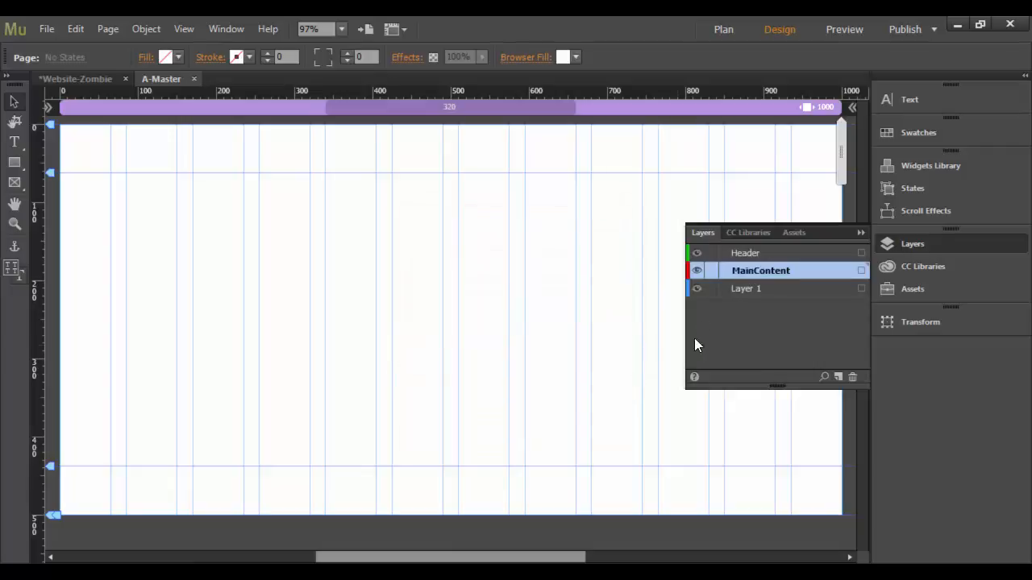
Rename Layer 1 as Footer and make it the active layer.
click(748, 289)
double_click(748, 289)
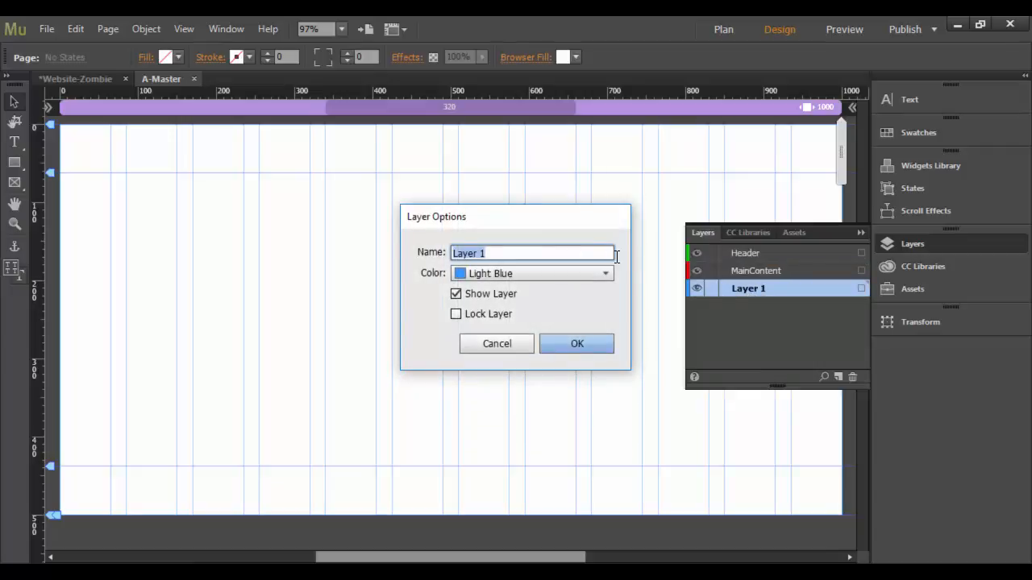
text(Footer)
click(603, 346)
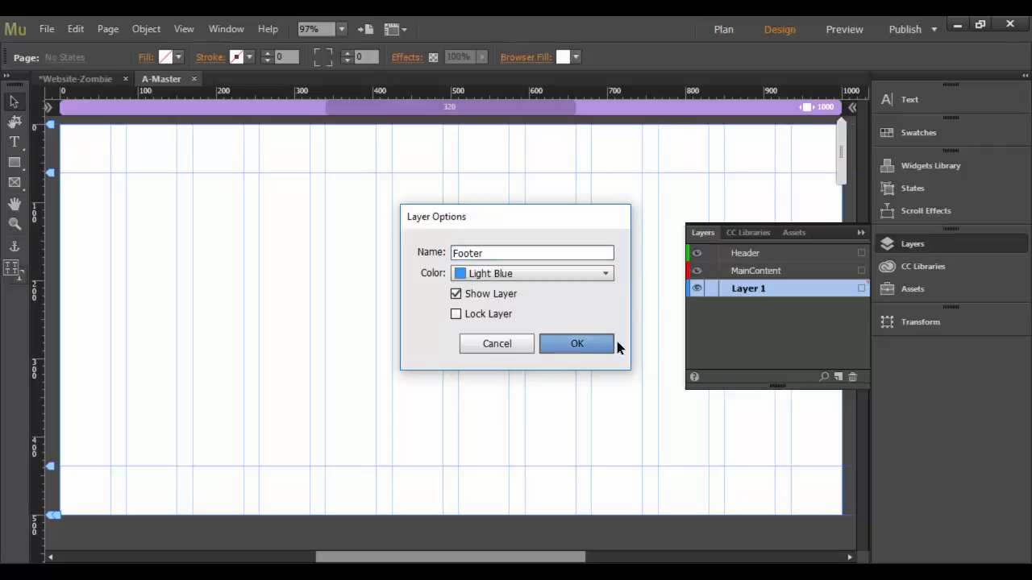
click(796, 259)
click(794, 270)
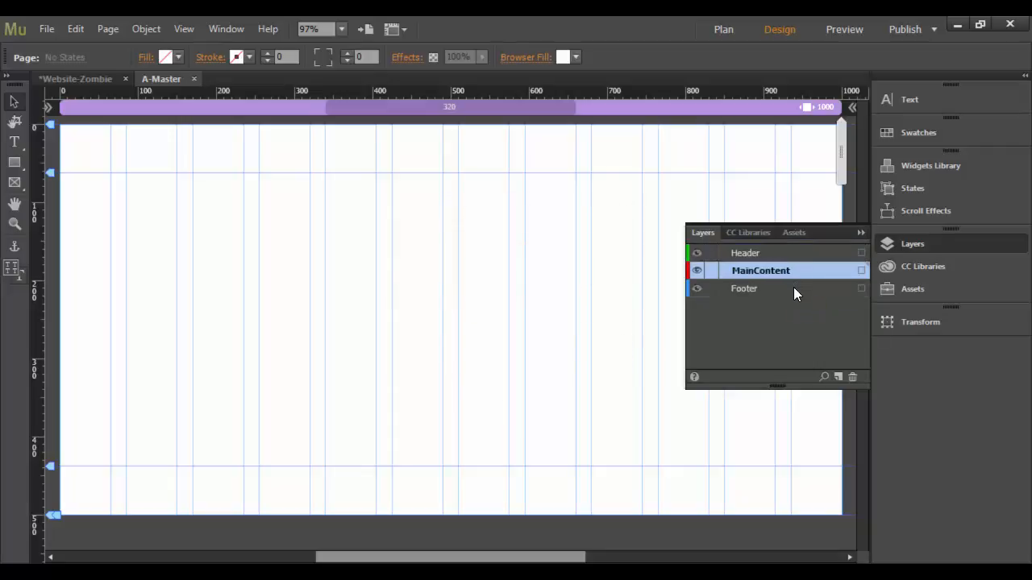
click(793, 288)
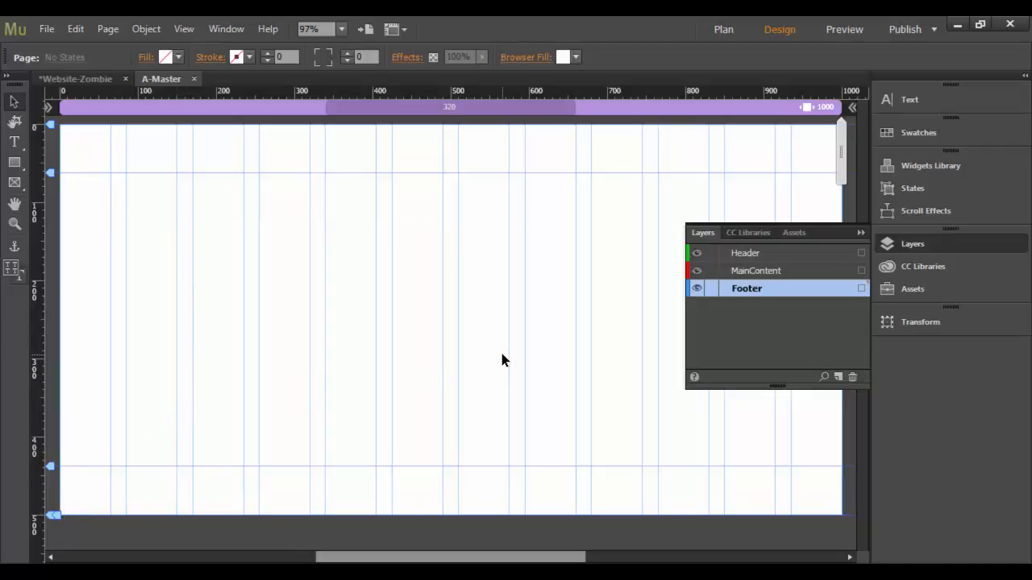
Draw a rectangle about 1000 px wide and 60 px tall across the page's header area, from the top edge to the header guide.
key(ctrl+minus)
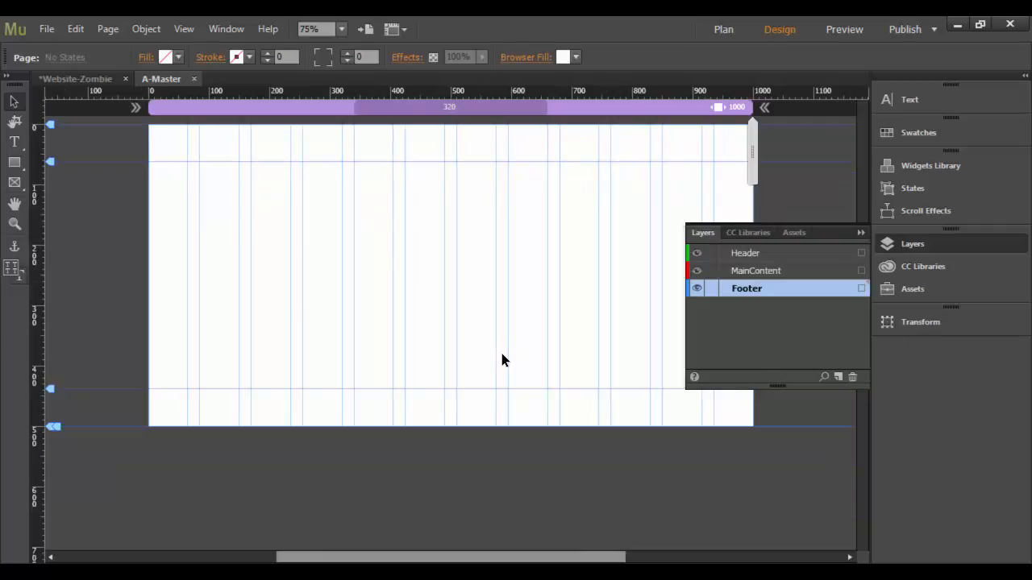
click(861, 233)
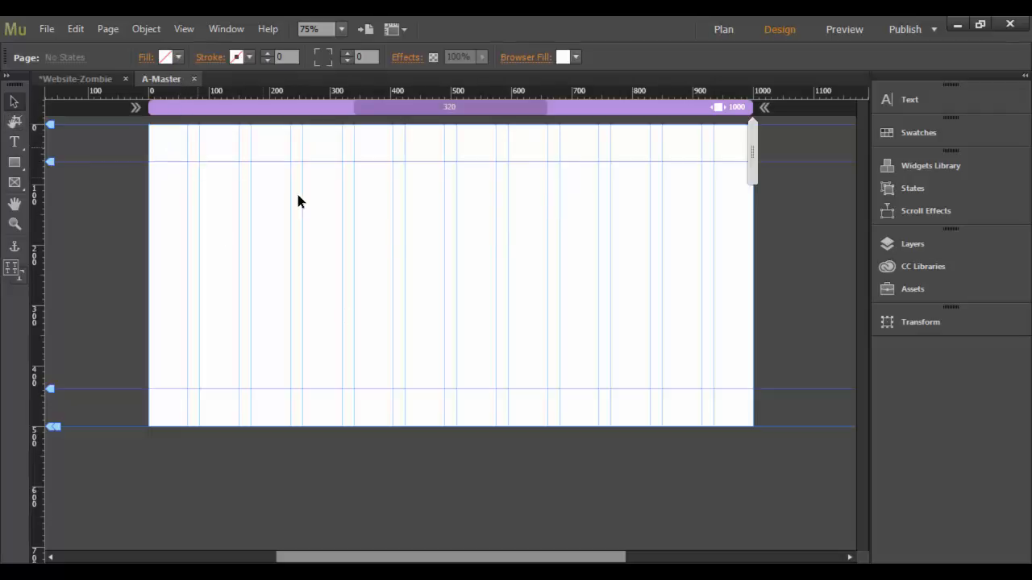
click(32, 159)
mouse_move(148, 125)
mouse_down()
mouse_move(332, 174)
mouse_move(650, 175)
mouse_move(751, 161)
mouse_up()
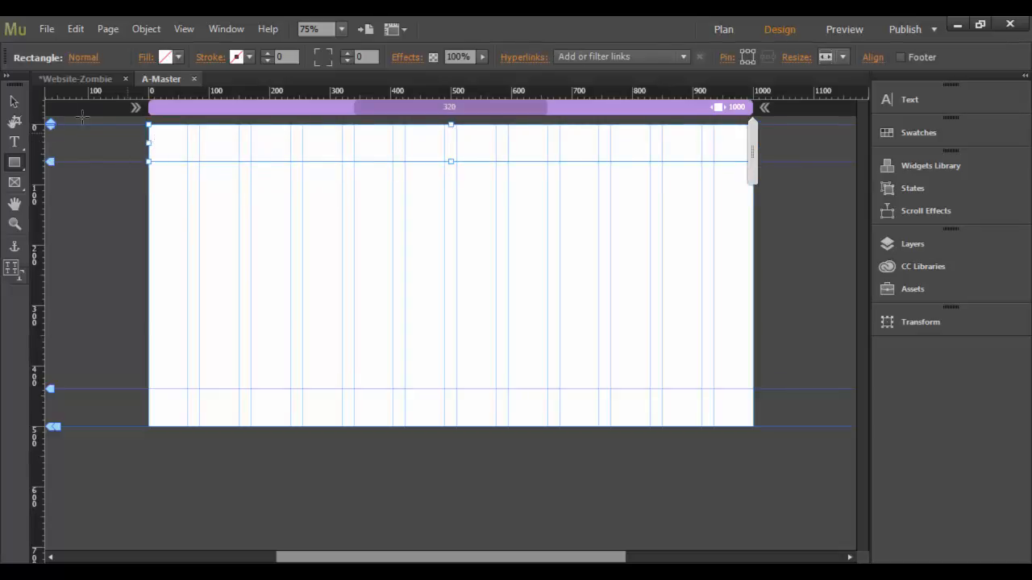
Extend the header rectangle downward to about 120 px tall and move the header guide to its lower edge.
click(9, 101)
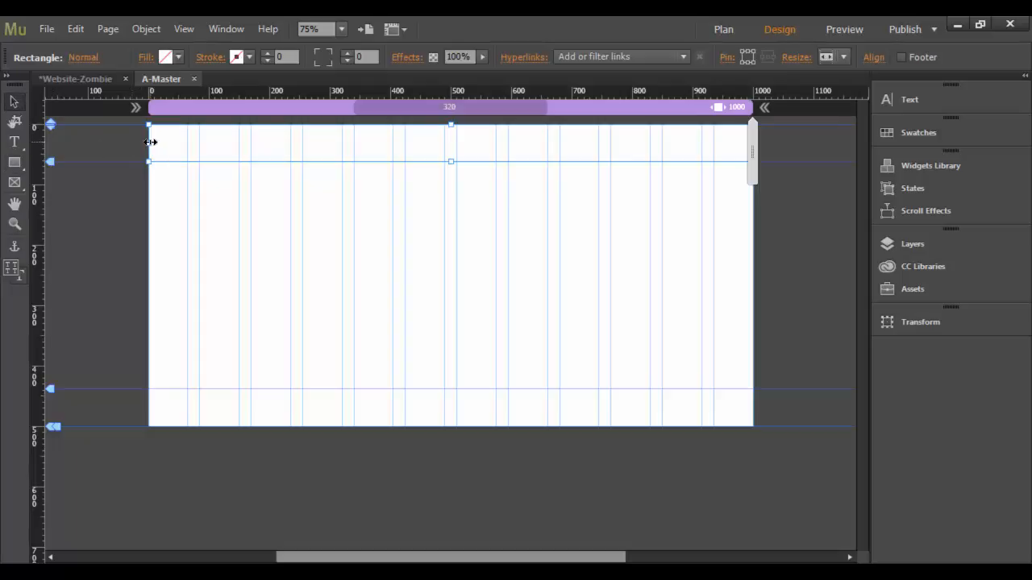
drag(149, 143, 150, 145)
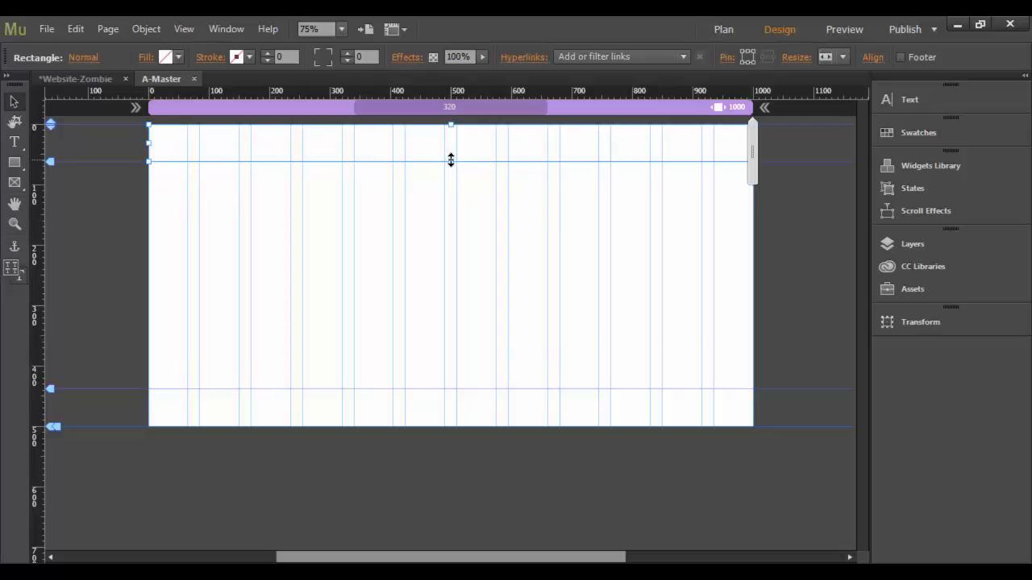
drag(451, 160, 451, 200)
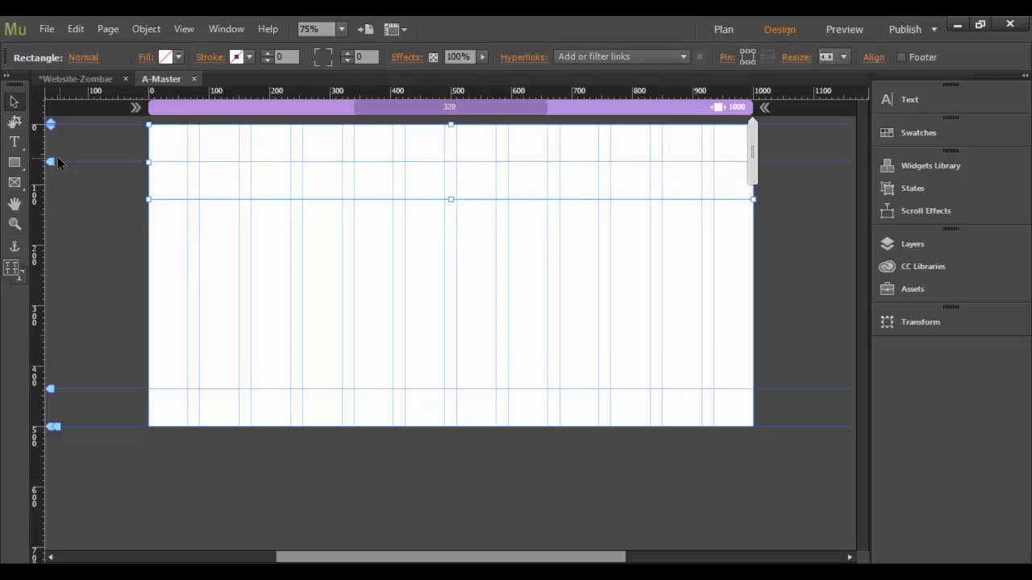
drag(50, 162, 48, 200)
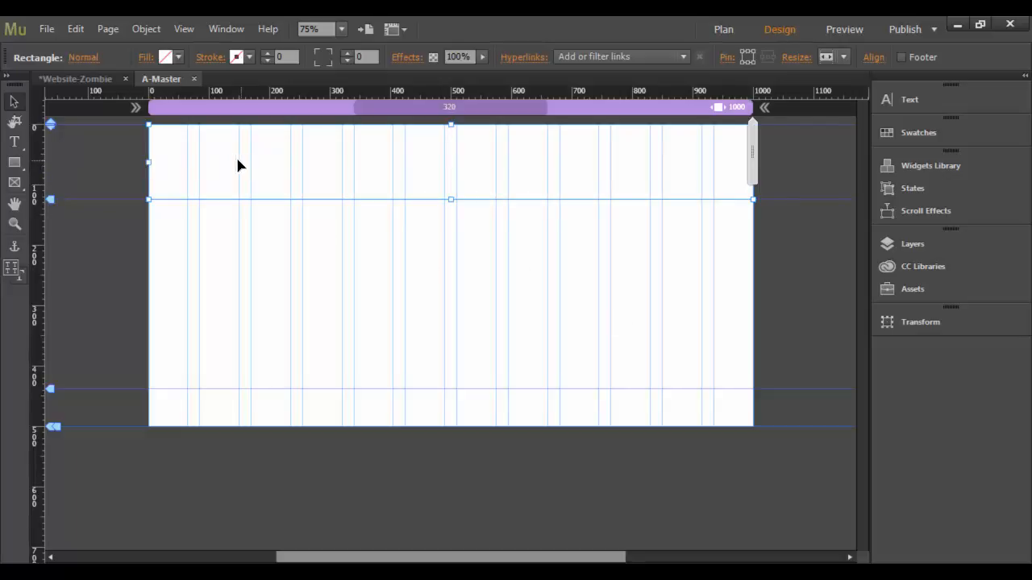
Fill the header rectangle with orange F15A24 and add Top.jpg from the images folder as its fill image.
click(176, 56)
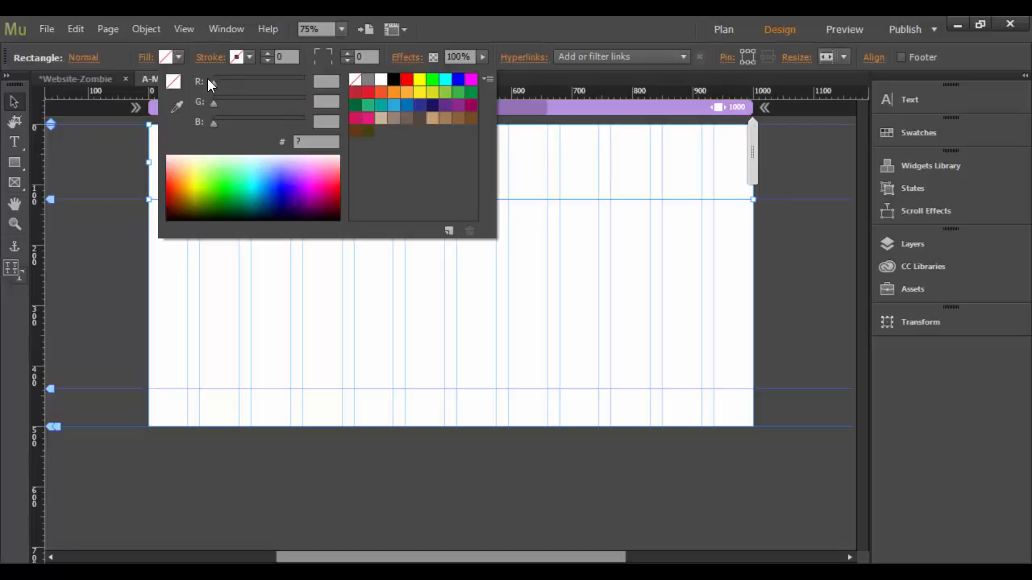
click(384, 89)
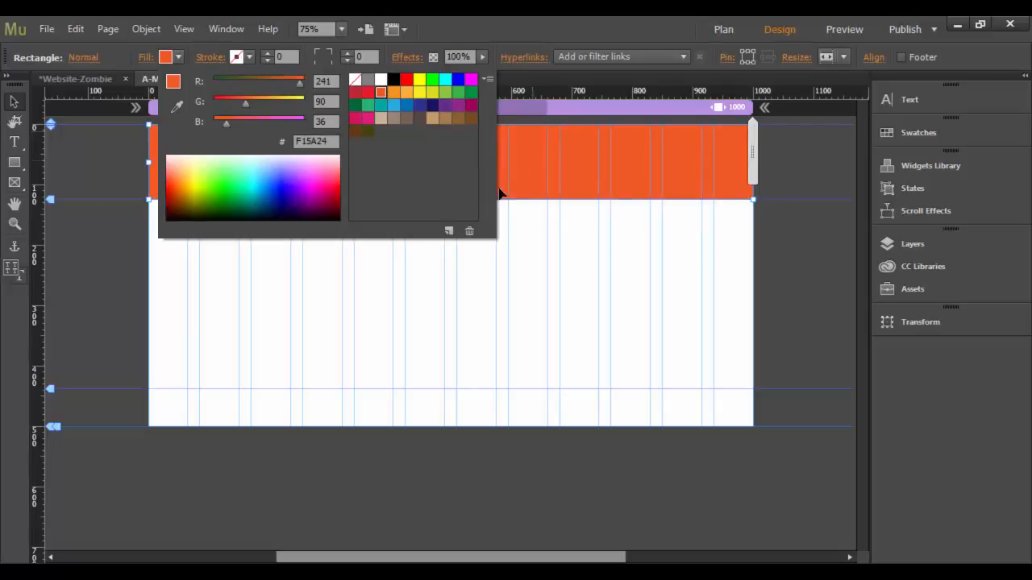
click(147, 60)
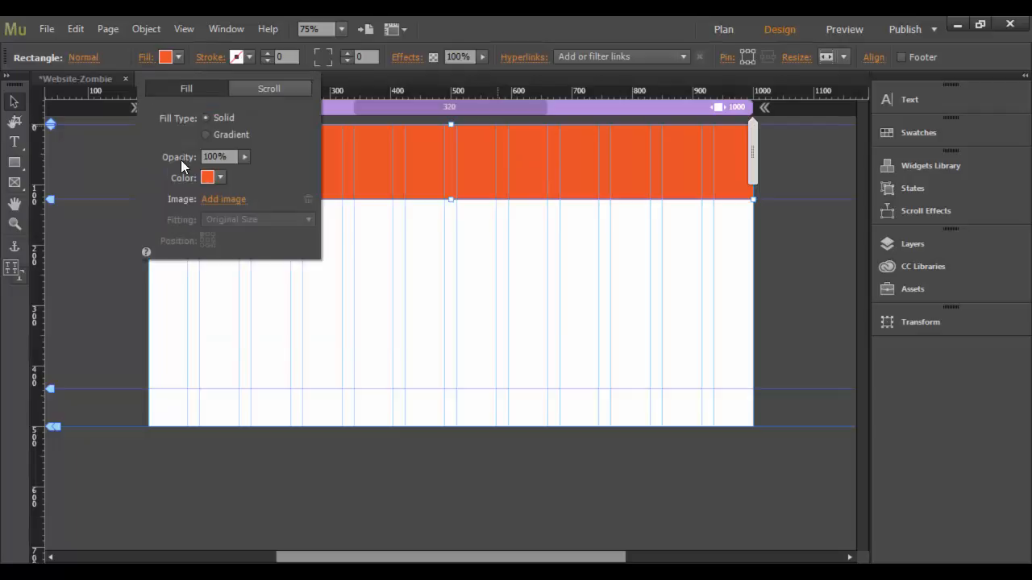
click(222, 200)
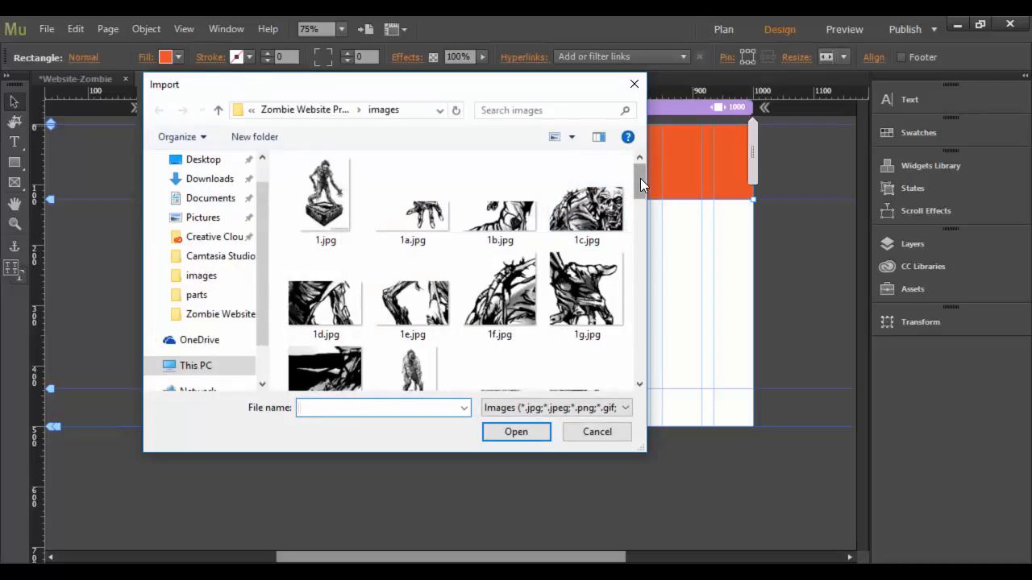
drag(640, 178, 642, 366)
click(520, 270)
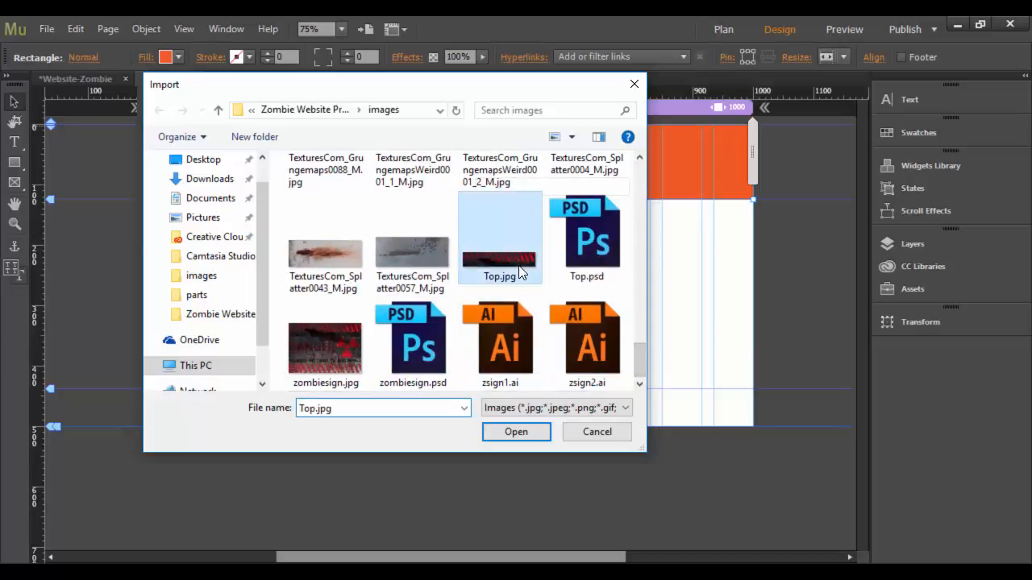
click(517, 433)
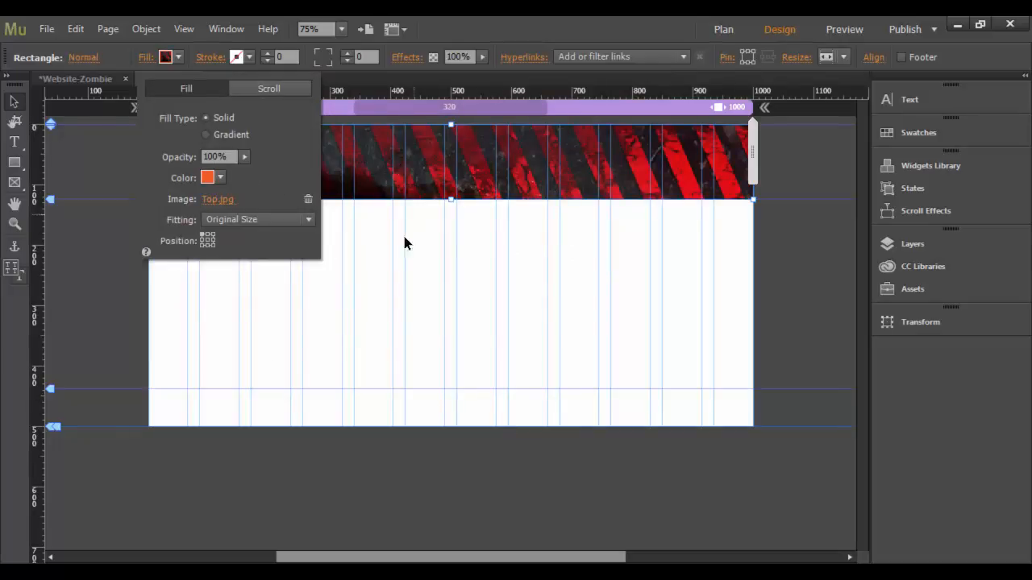
Set the header fill image's fitting to Scale to Fill and its position to centre.
click(283, 218)
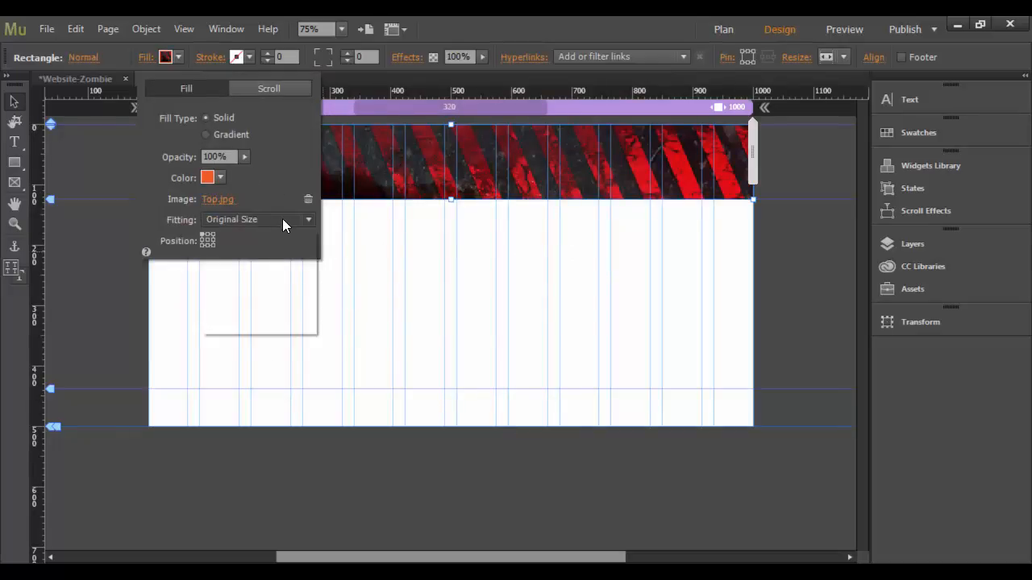
click(275, 246)
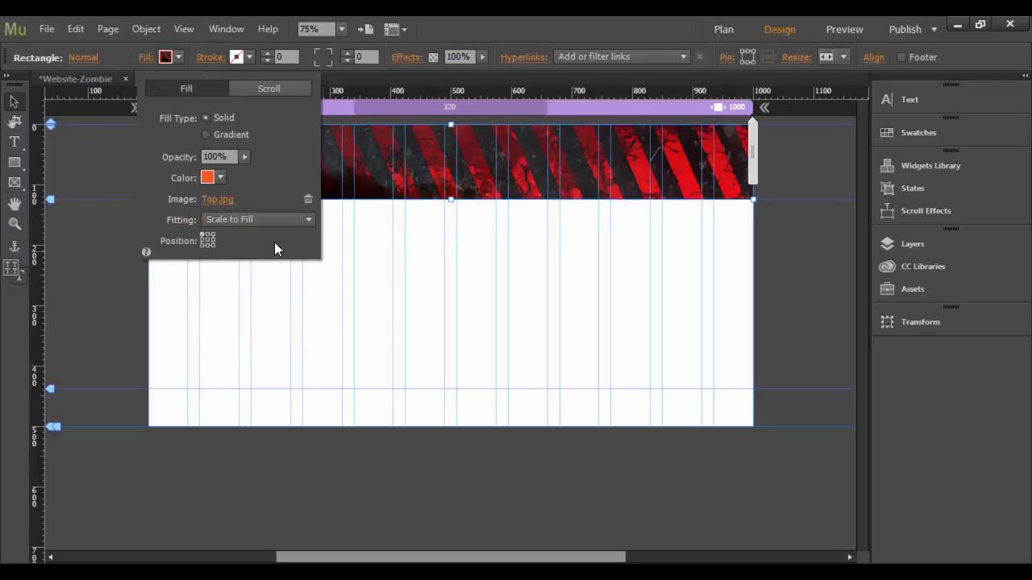
click(269, 223)
click(270, 255)
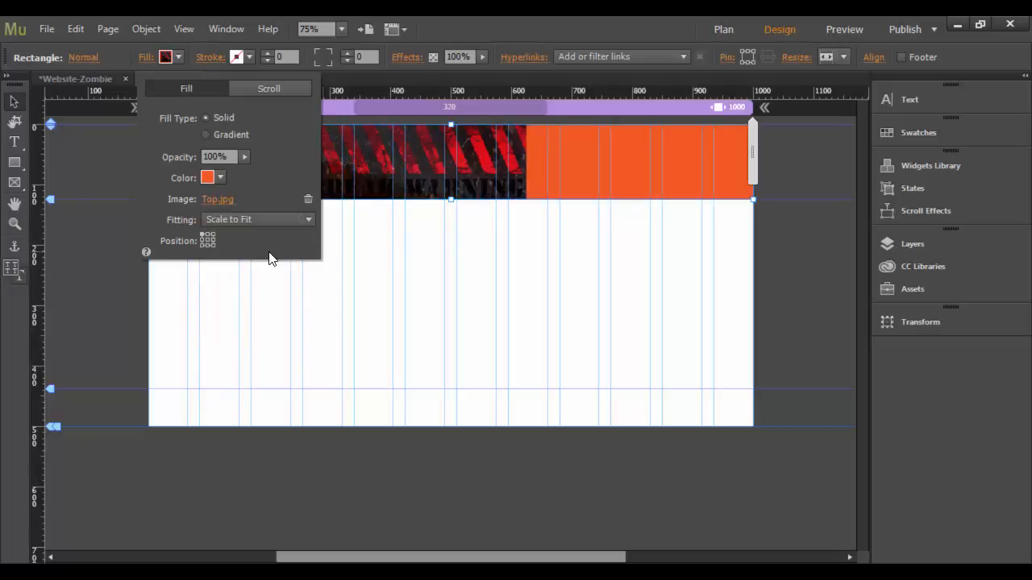
click(235, 218)
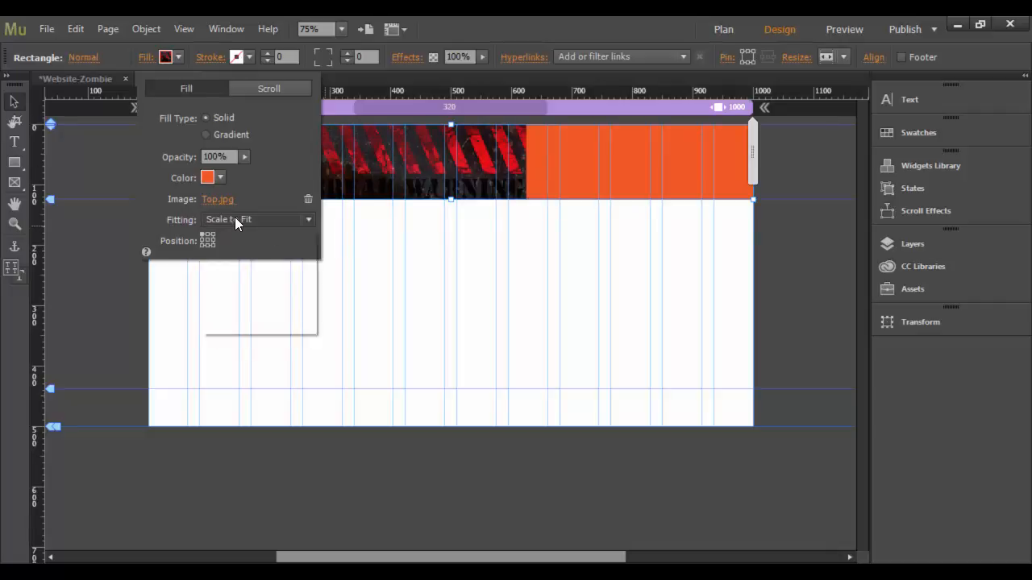
click(240, 233)
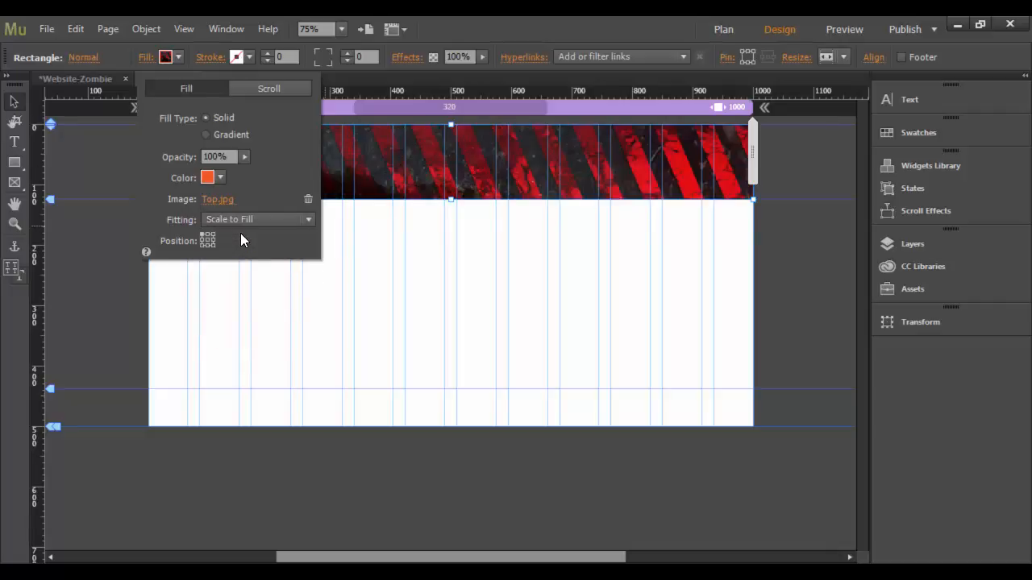
click(208, 242)
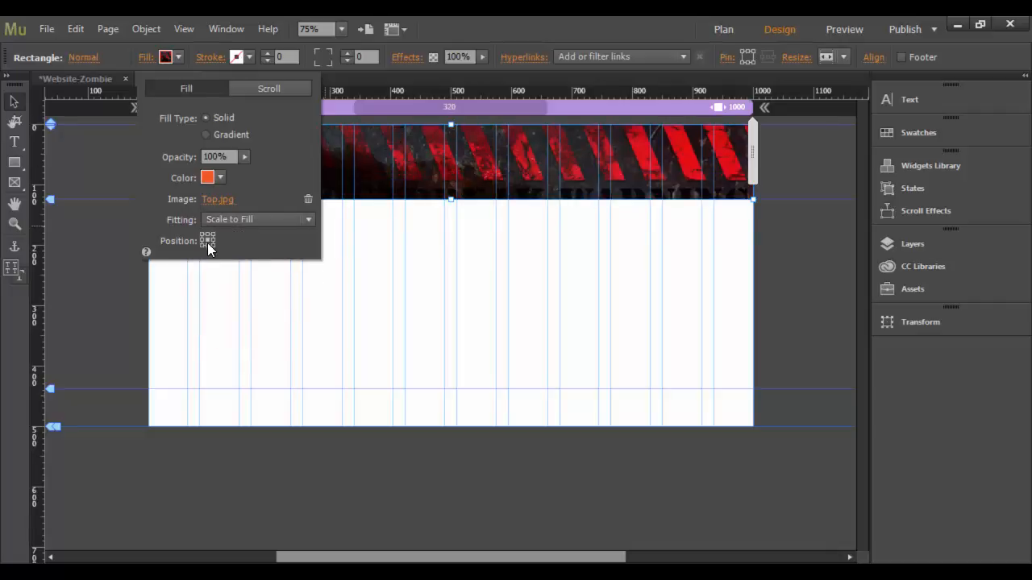
Align the header fill image to bottom centre and extend the rectangle and header guide down to about 140 px.
click(208, 245)
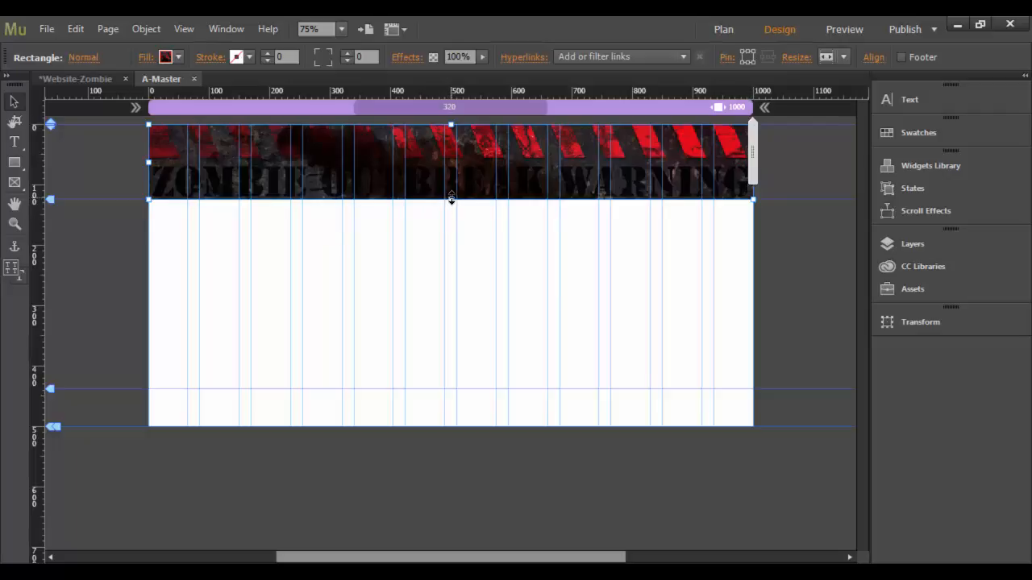
drag(451, 199, 452, 211)
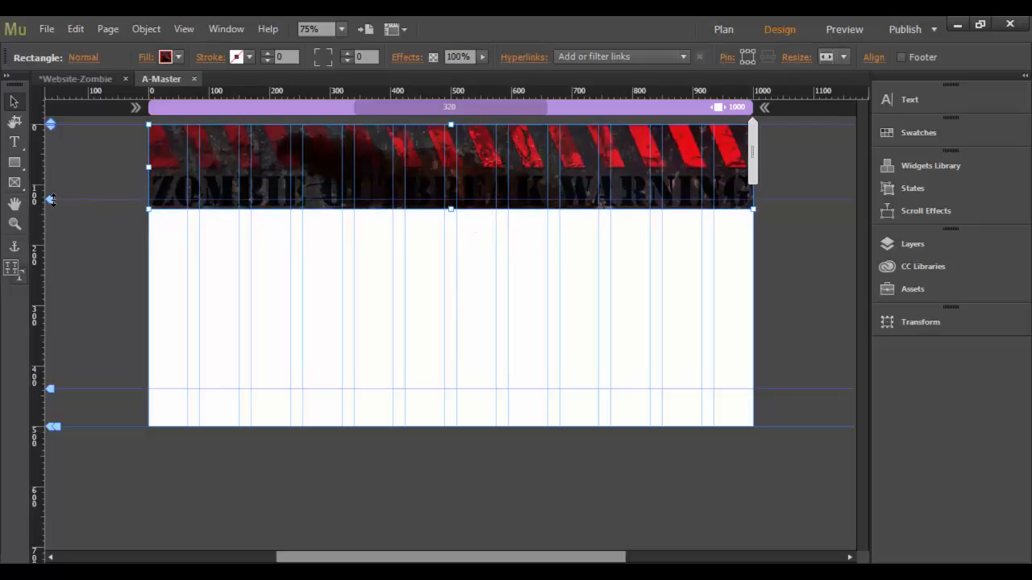
drag(52, 199, 52, 209)
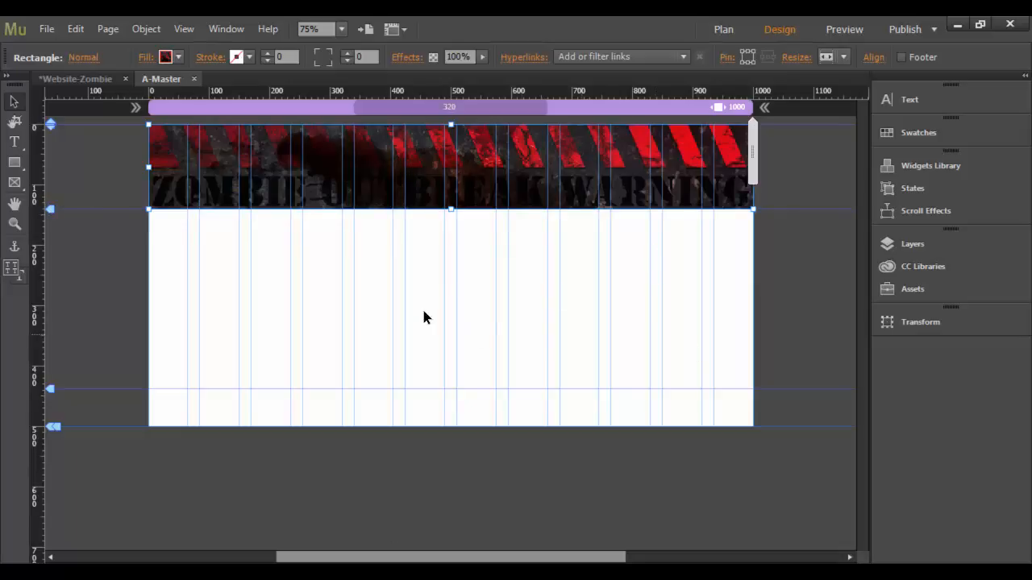
Open the Home page from the site plan and inspect its header and layers.
click(97, 81)
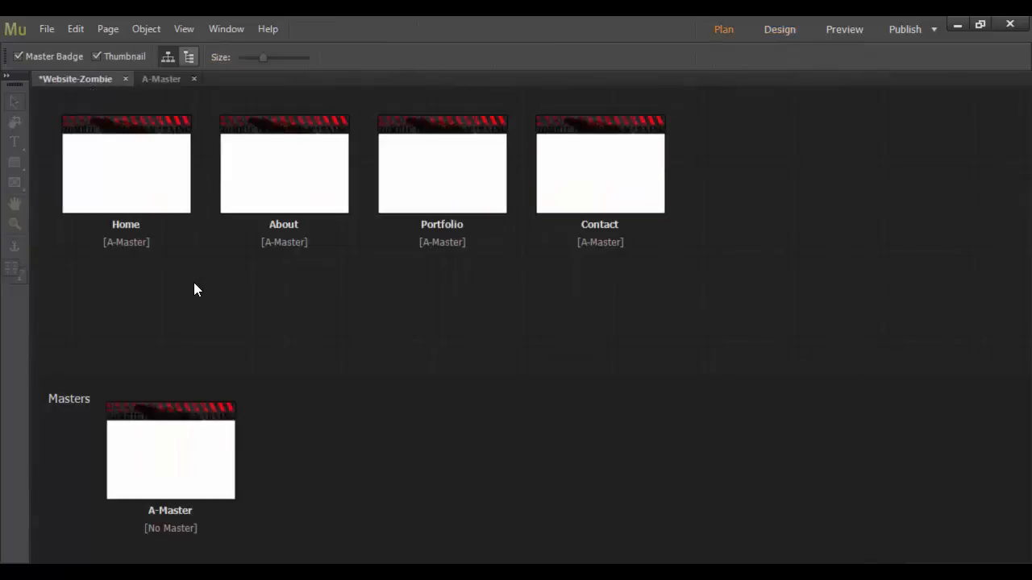
double_click(118, 172)
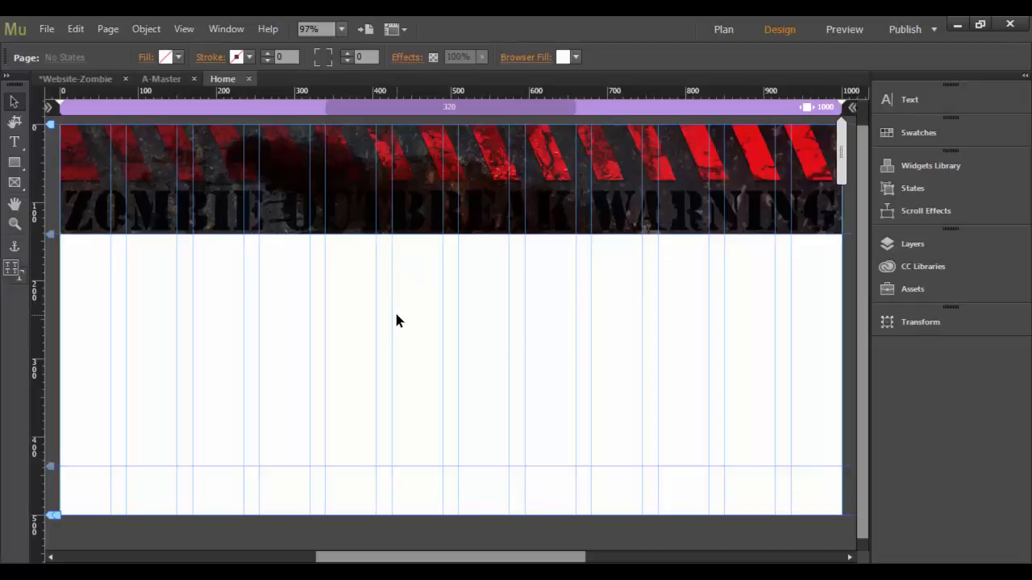
click(912, 249)
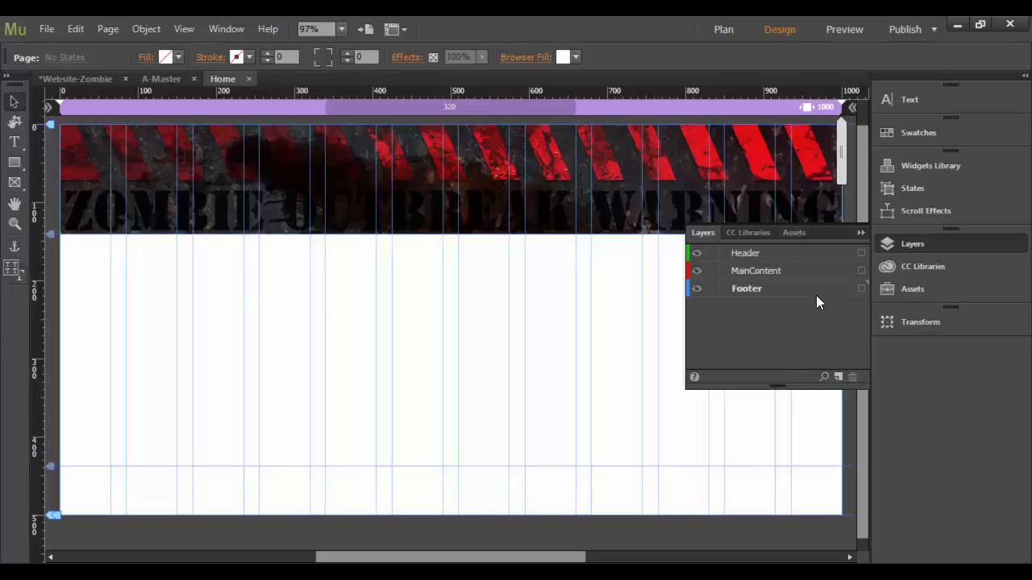
Return to the A-Master page and move the header rectangle from the Footer layer to the Header layer.
click(161, 78)
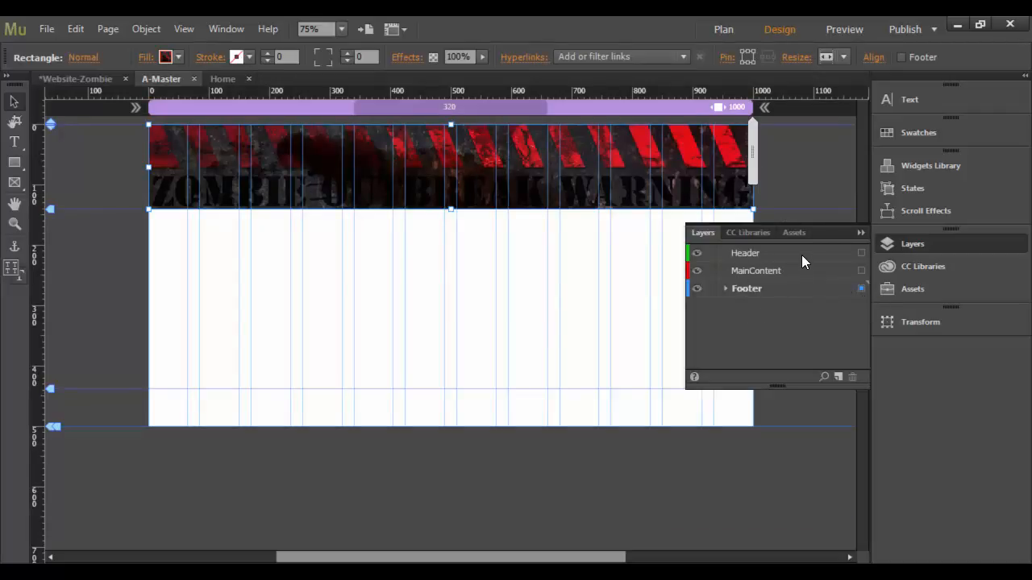
click(726, 289)
click(725, 288)
drag(861, 289, 860, 255)
click(766, 255)
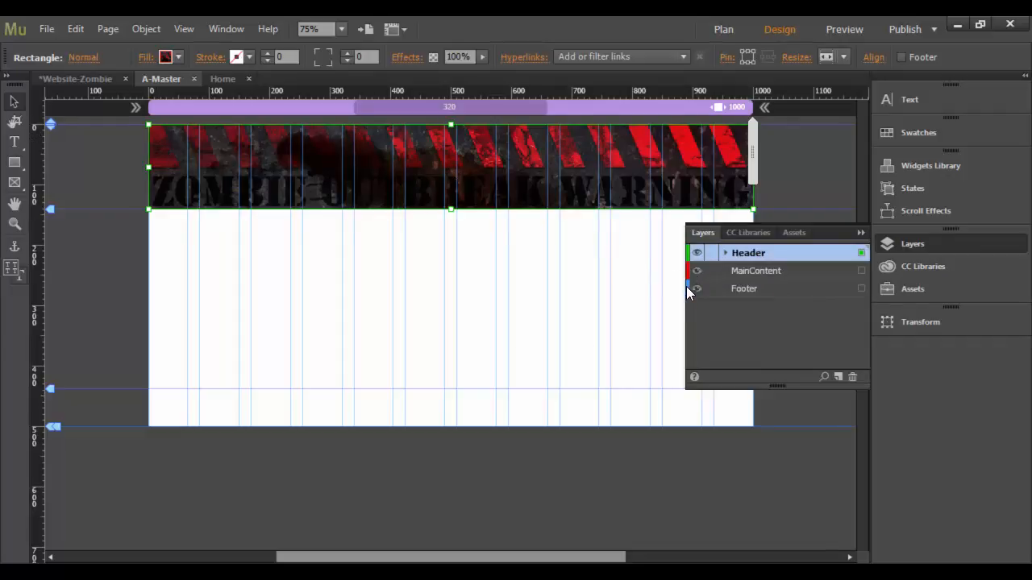
Reassign the header rectangle to the MainContent layer and return it to the Header layer.
click(862, 271)
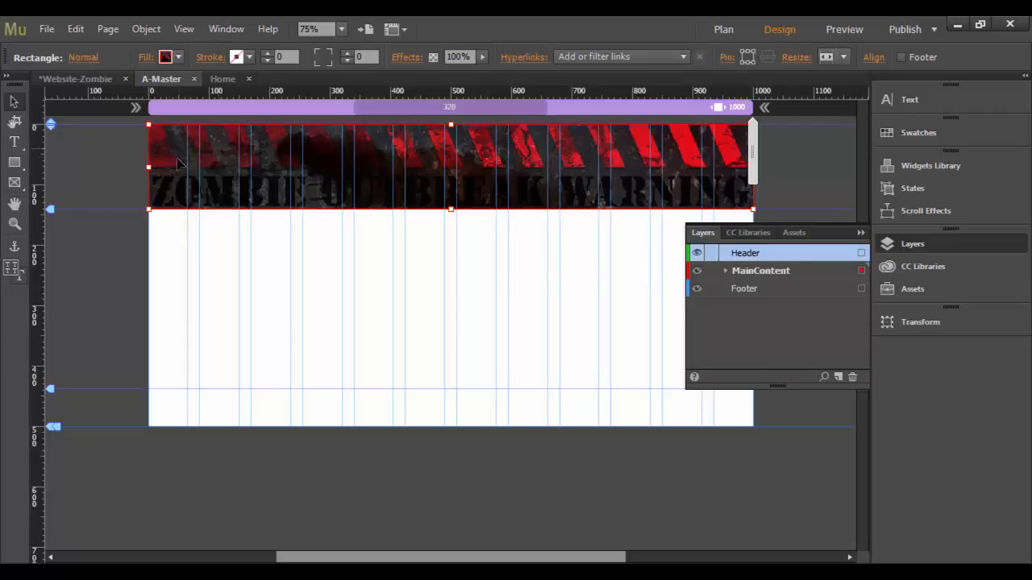
click(861, 254)
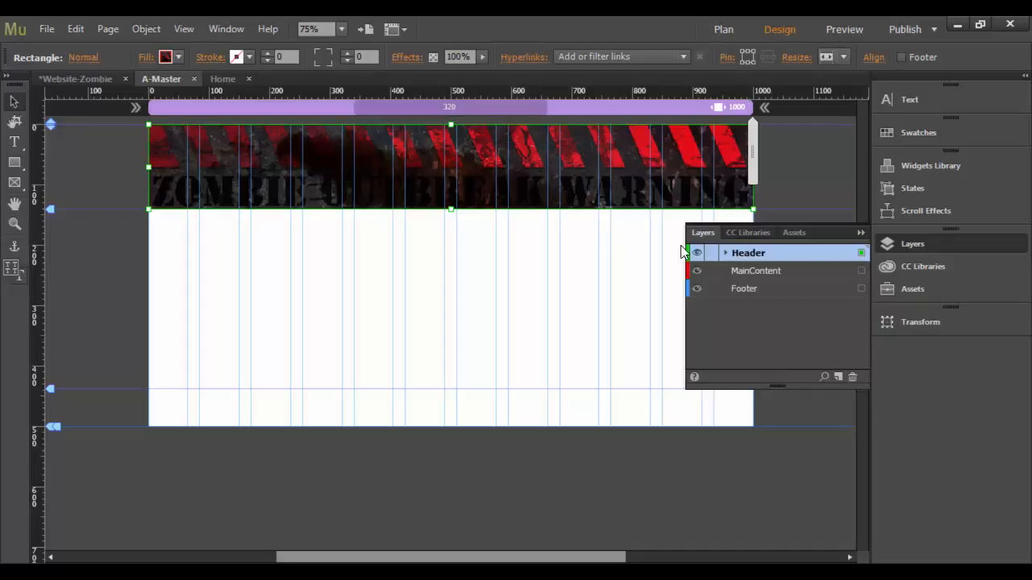
Add a new layer above Header, view its options without changing them, and delete the layer.
click(839, 377)
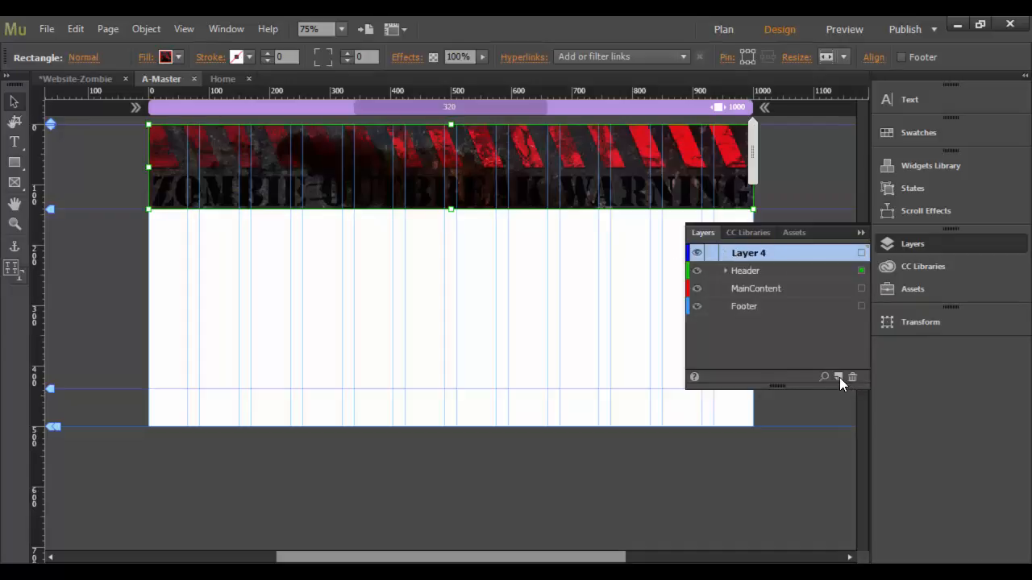
double_click(757, 255)
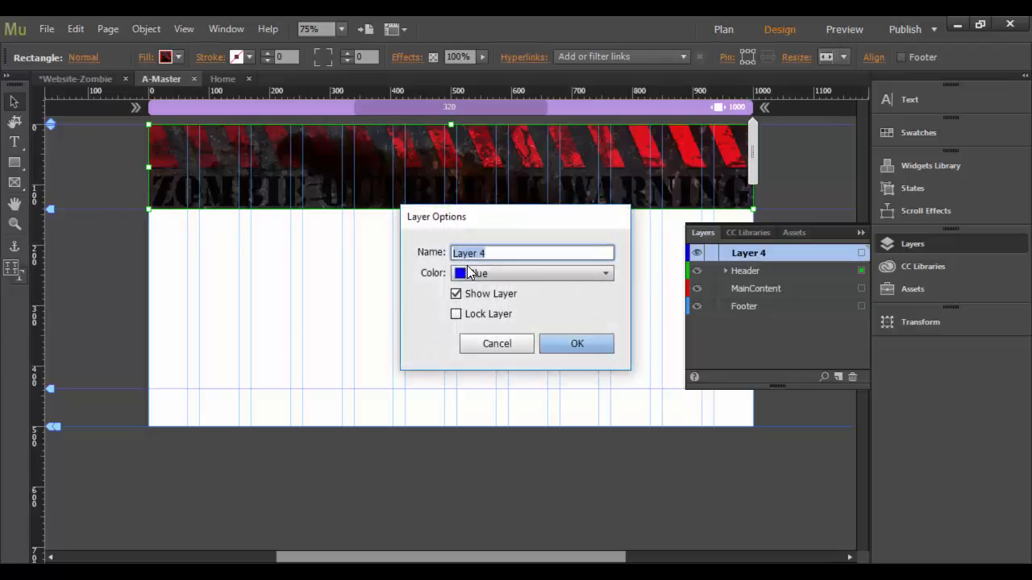
click(499, 343)
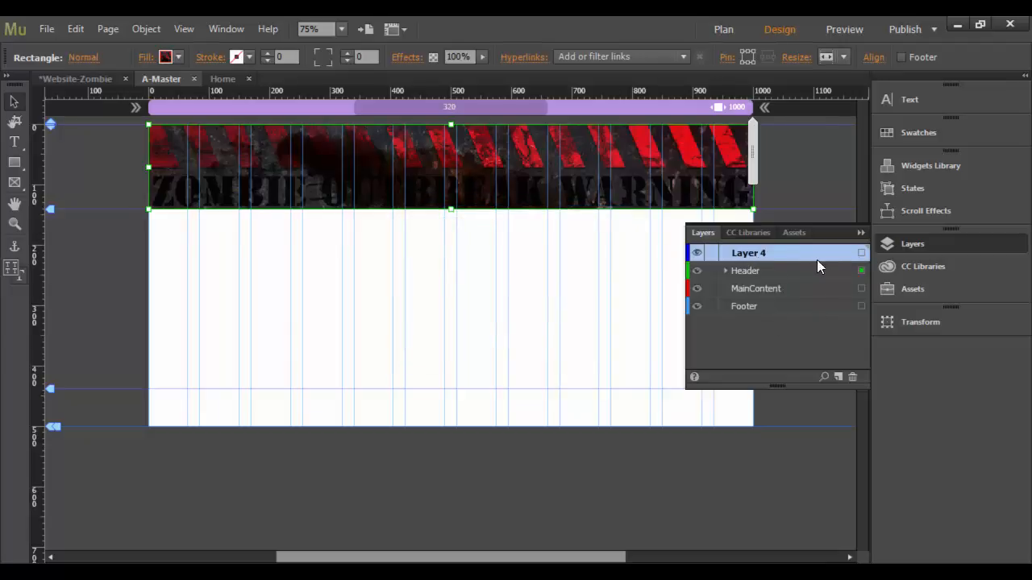
click(852, 377)
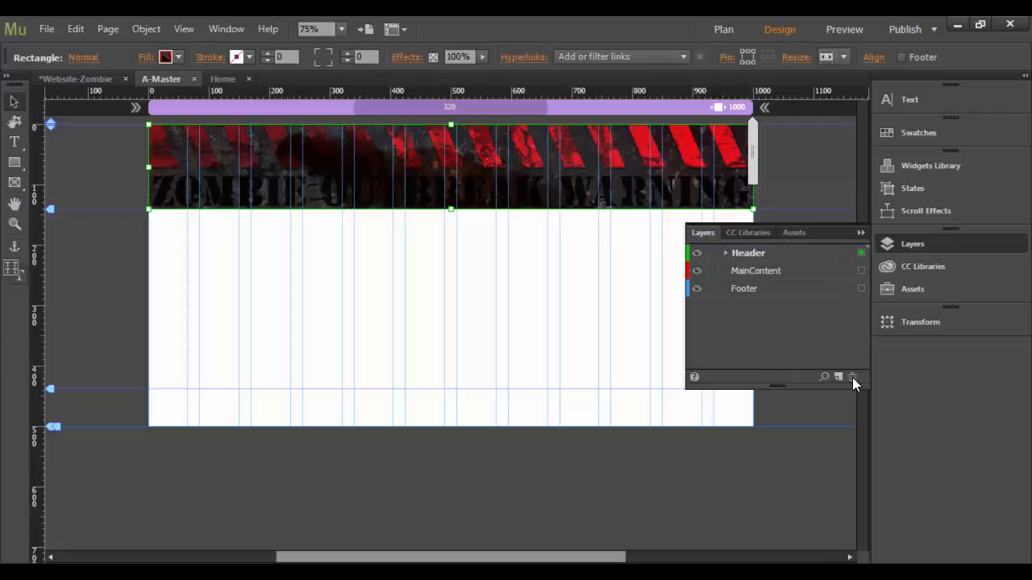
Reorder the Footer layer above MainContent and restore it to the bottom of the layer stack.
click(766, 252)
click(780, 269)
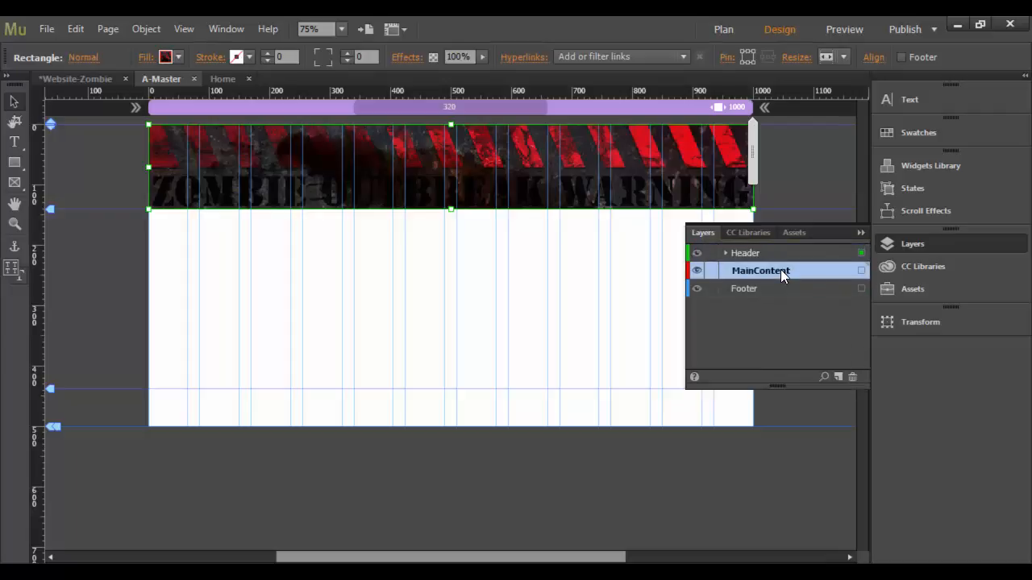
click(800, 294)
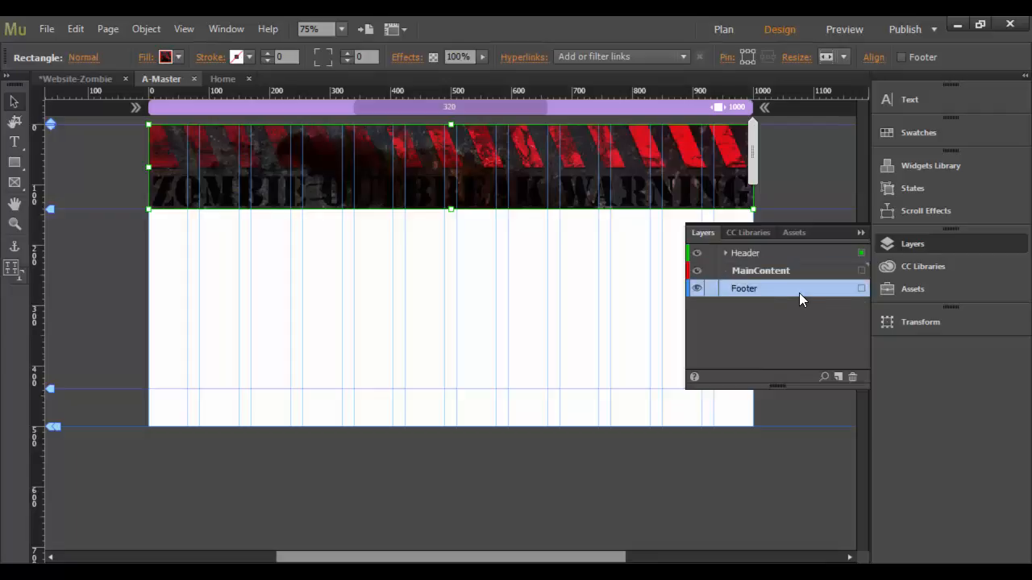
drag(795, 289, 796, 267)
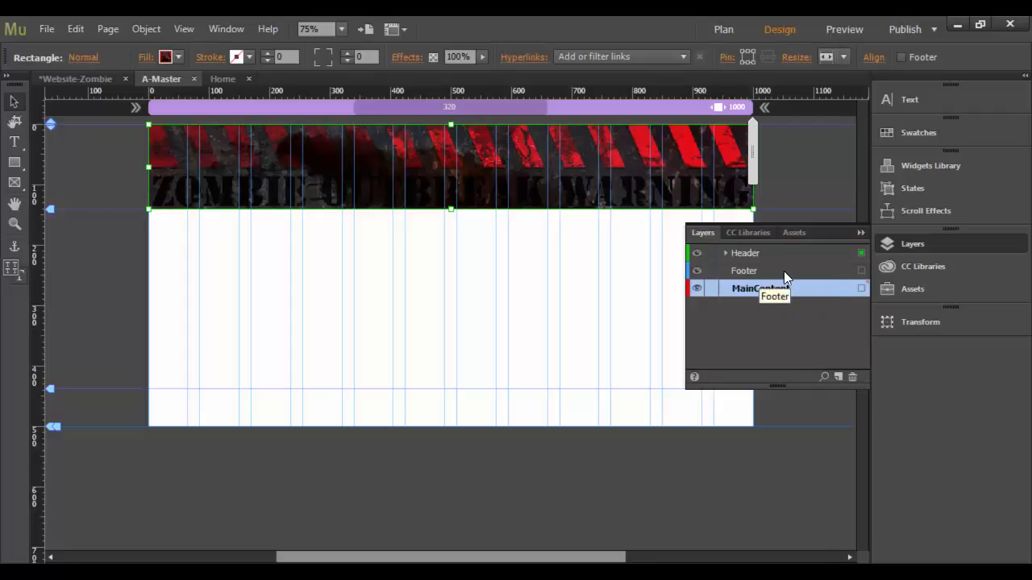
click(784, 271)
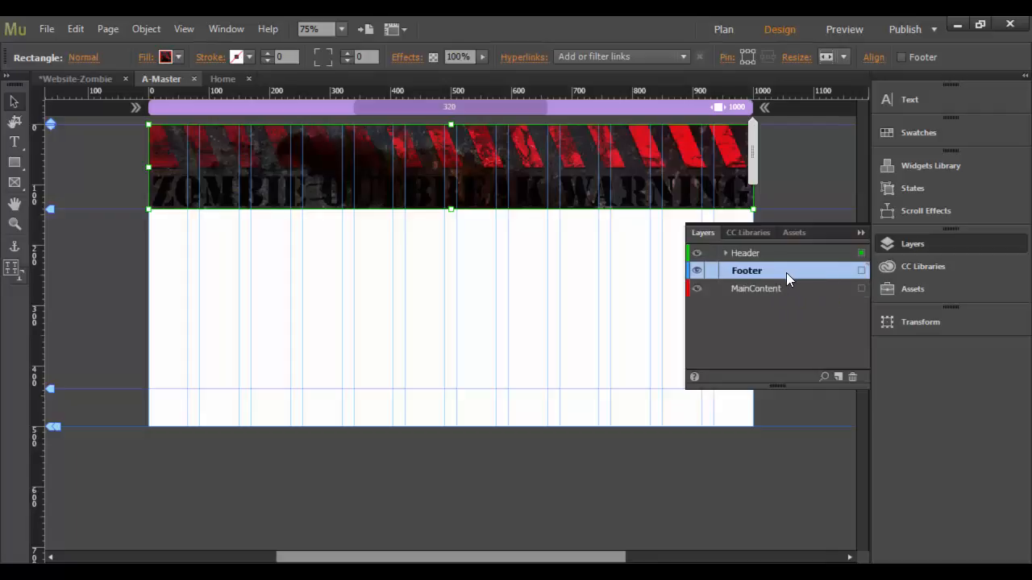
drag(786, 272, 792, 302)
click(771, 253)
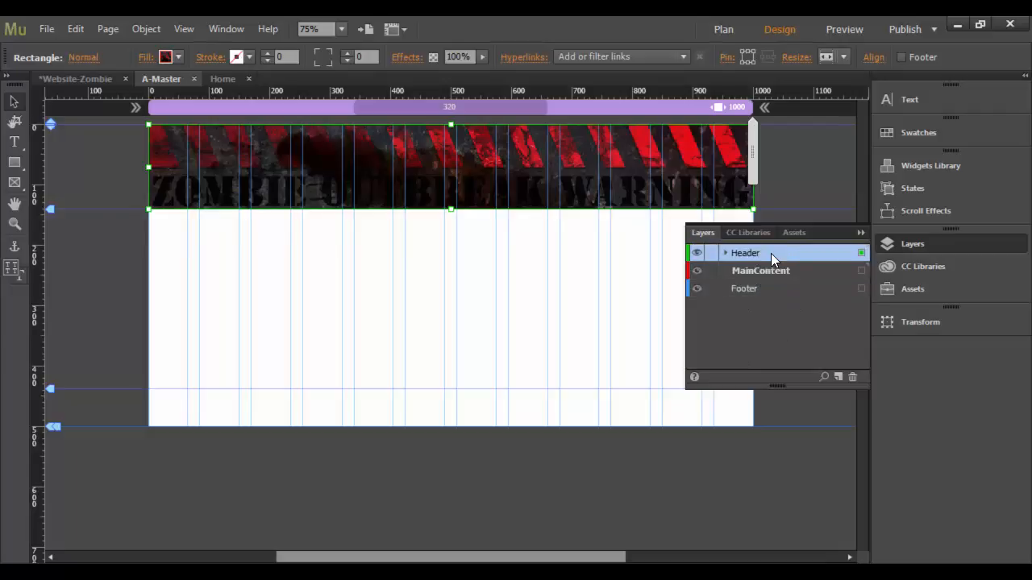
click(860, 234)
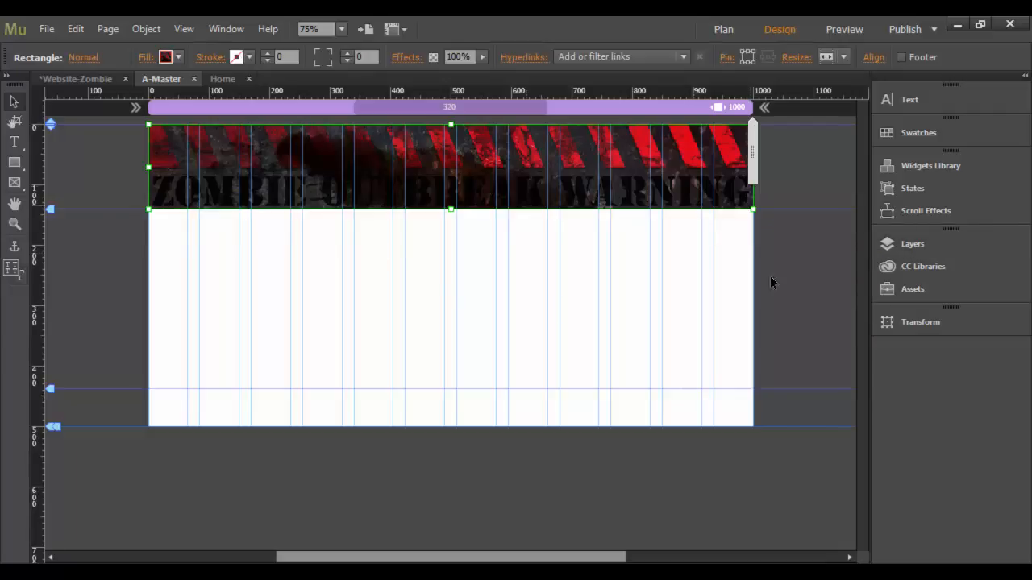